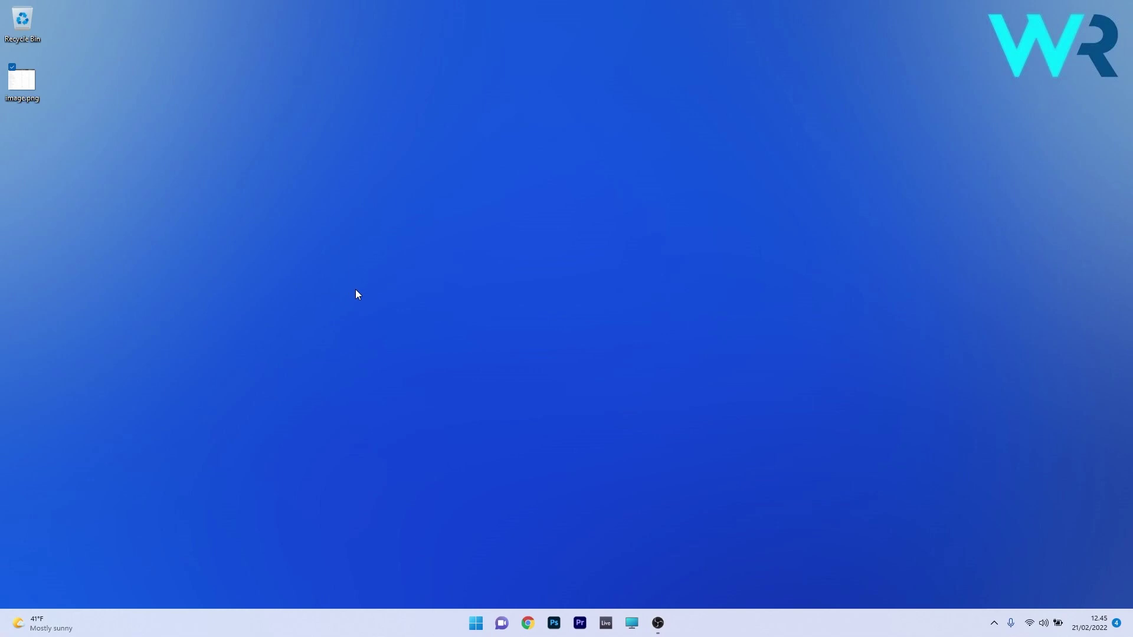
Launch Settings from the Start menu and go to the System category.
click(476, 622)
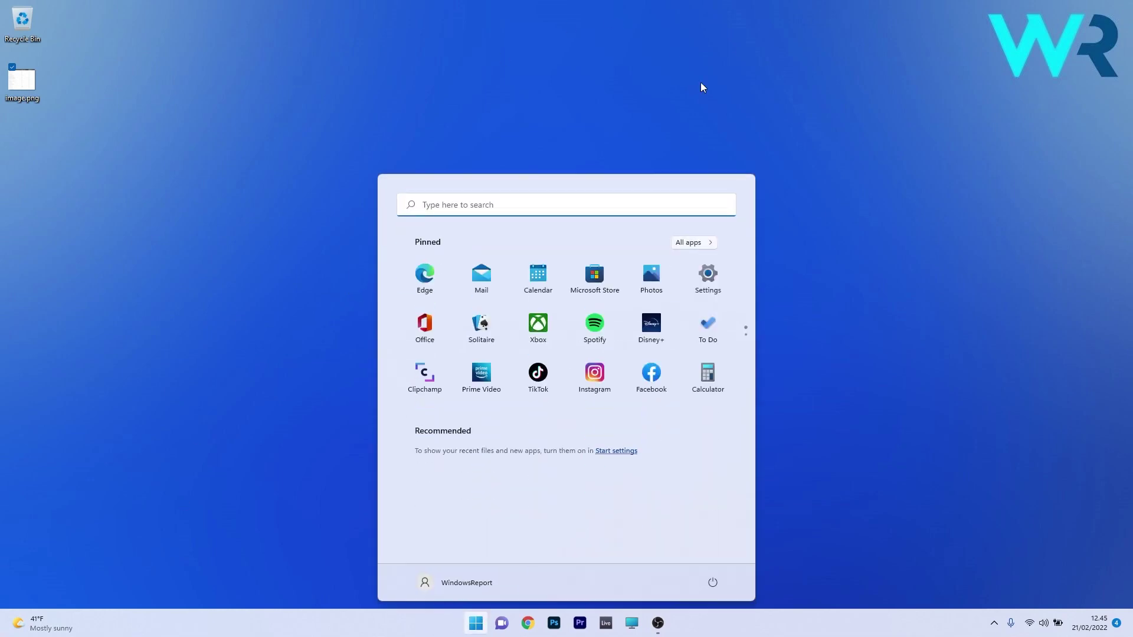
click(708, 276)
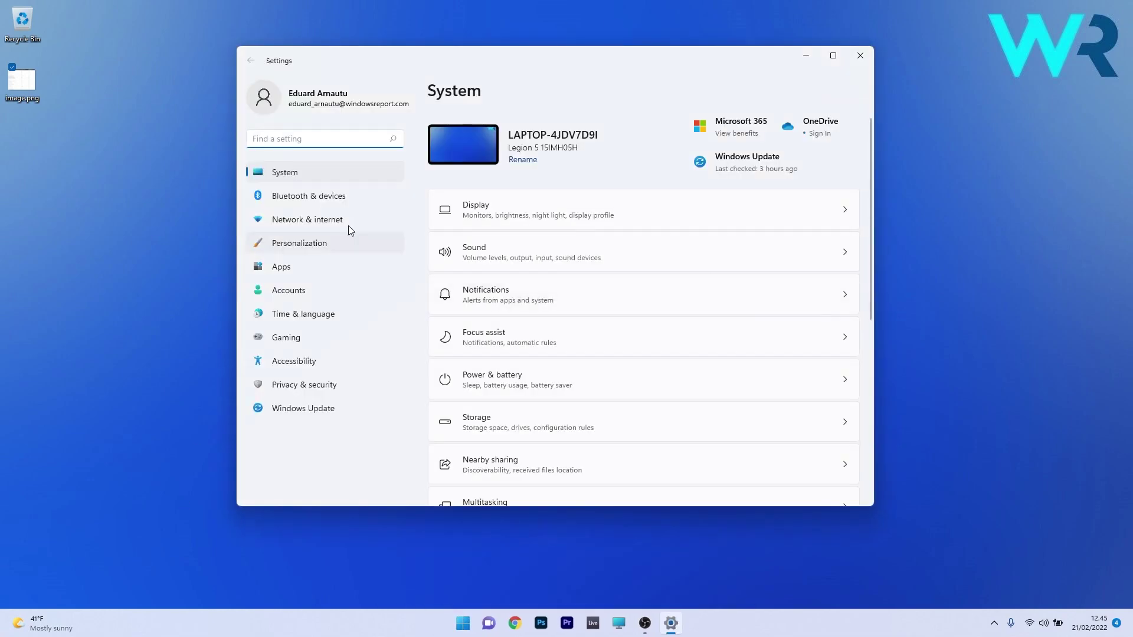
click(296, 178)
scroll(610, 341, down, 2)
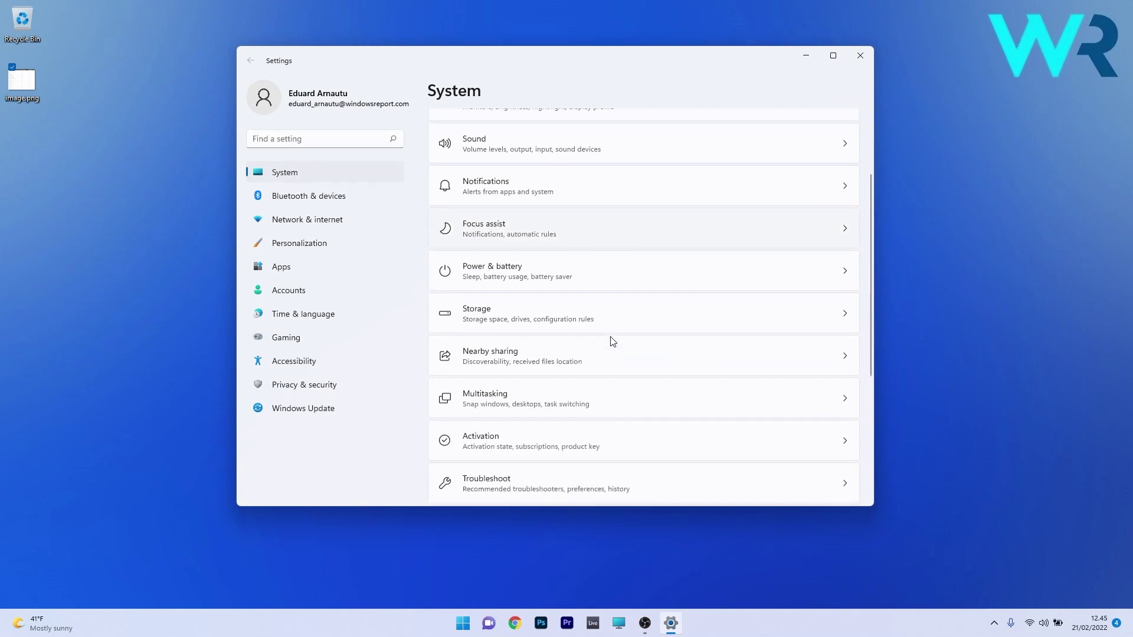
scroll(610, 341, down, 1)
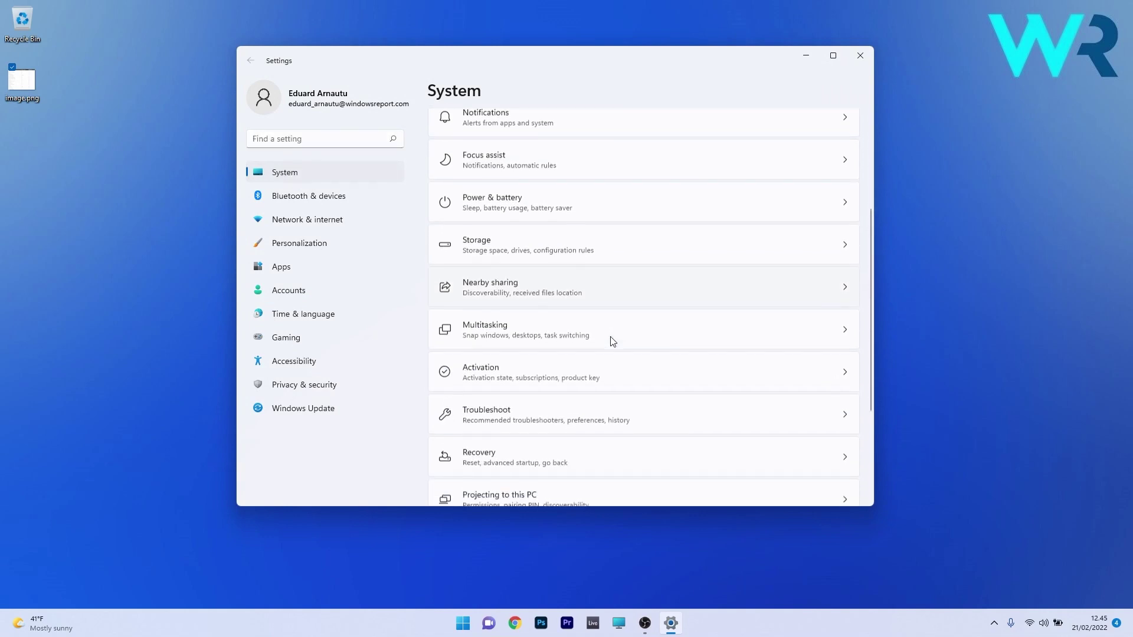
Open System > Activation and expand 'Upgrade your edition of Windows'.
click(663, 371)
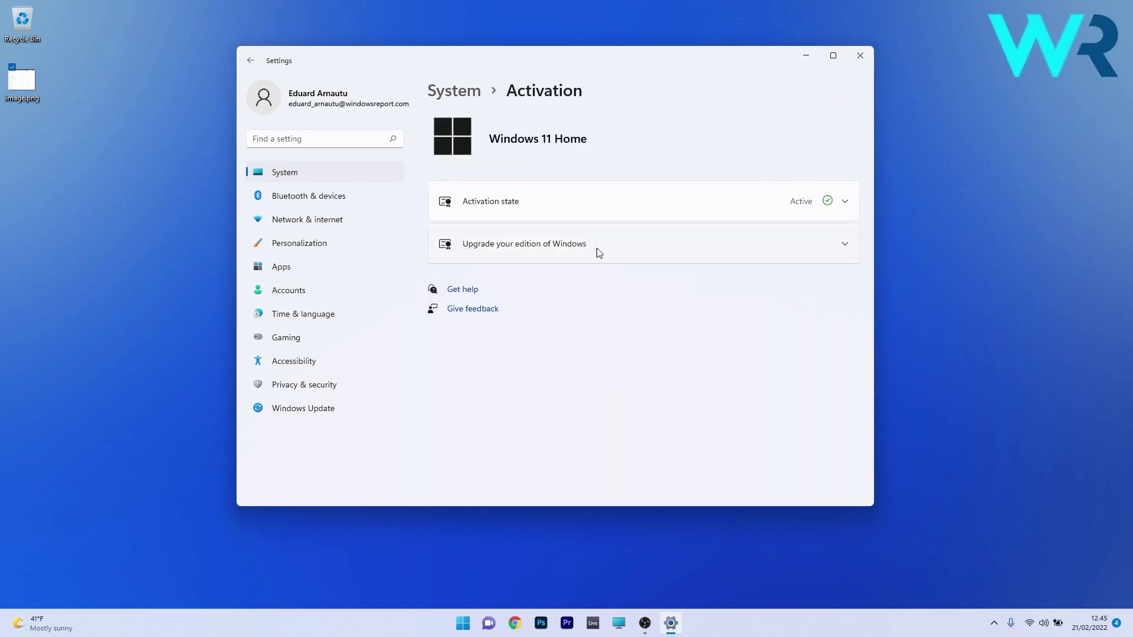
click(695, 250)
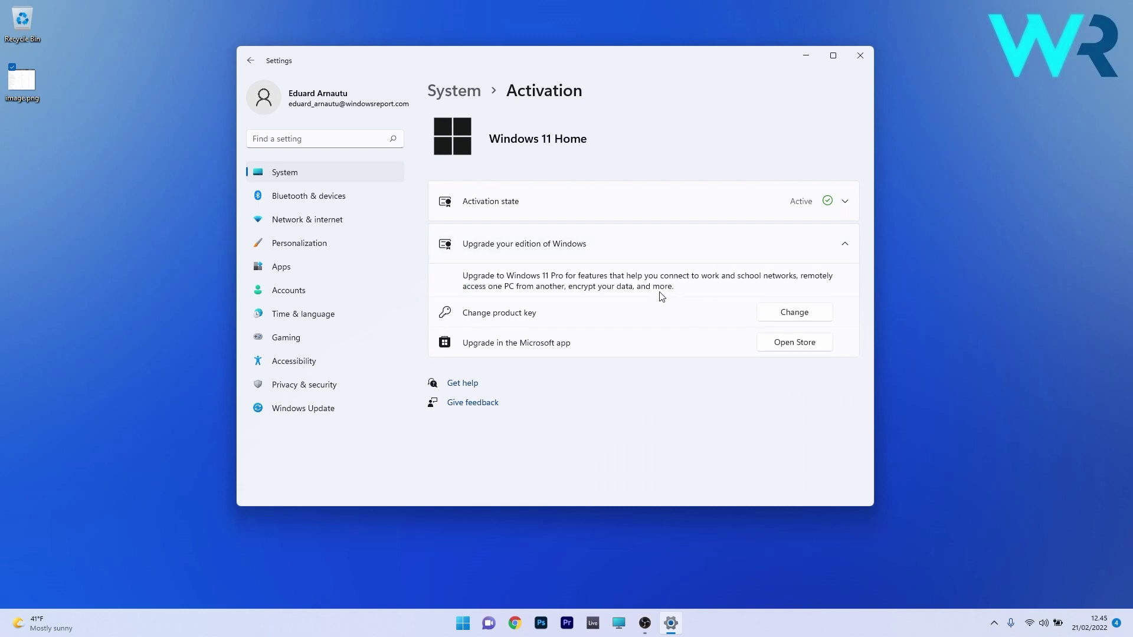
Paste the Windows 11 Pro product key into Change product key and submit it.
click(797, 312)
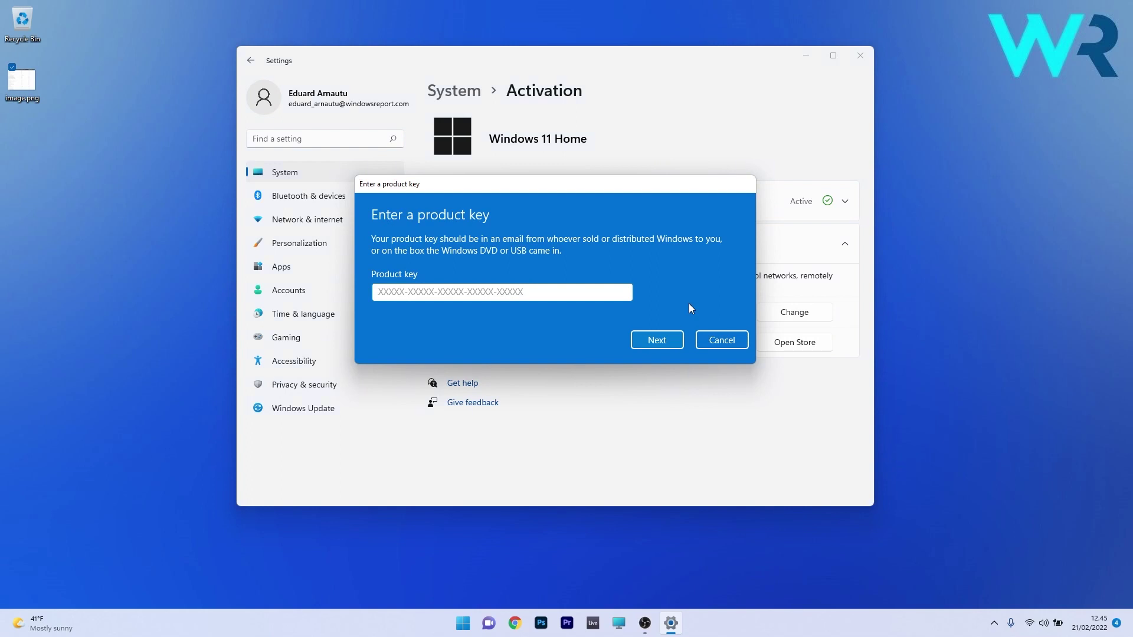
click(449, 297)
key(ctrl+v)
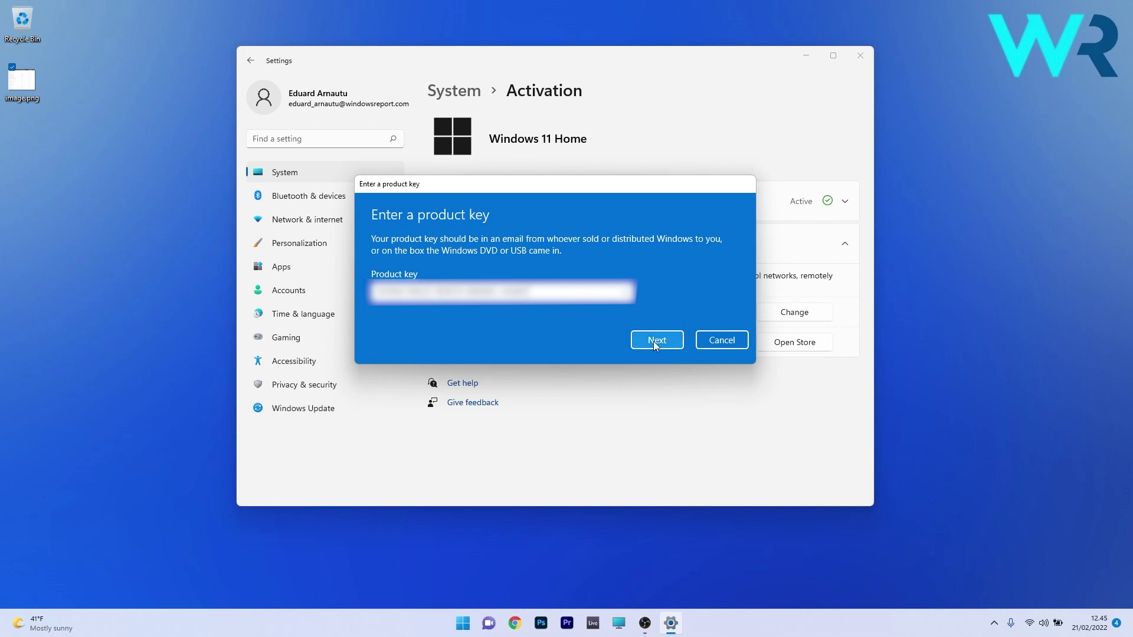
click(653, 341)
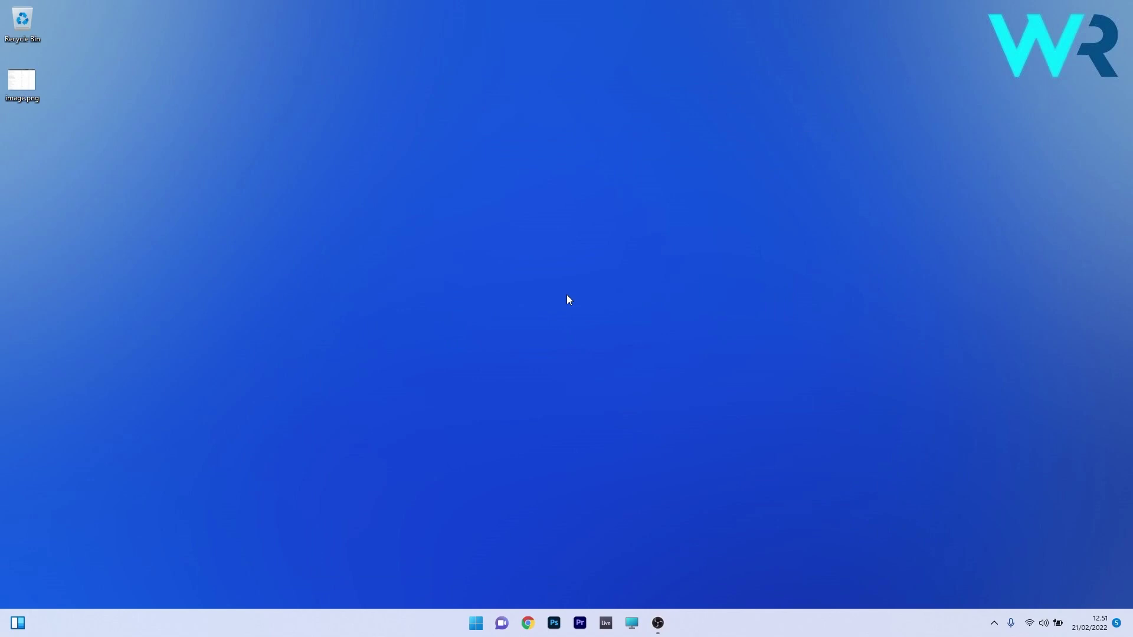
Reopen Settings and view System > About to check the Windows 11 Pro edition.
click(476, 622)
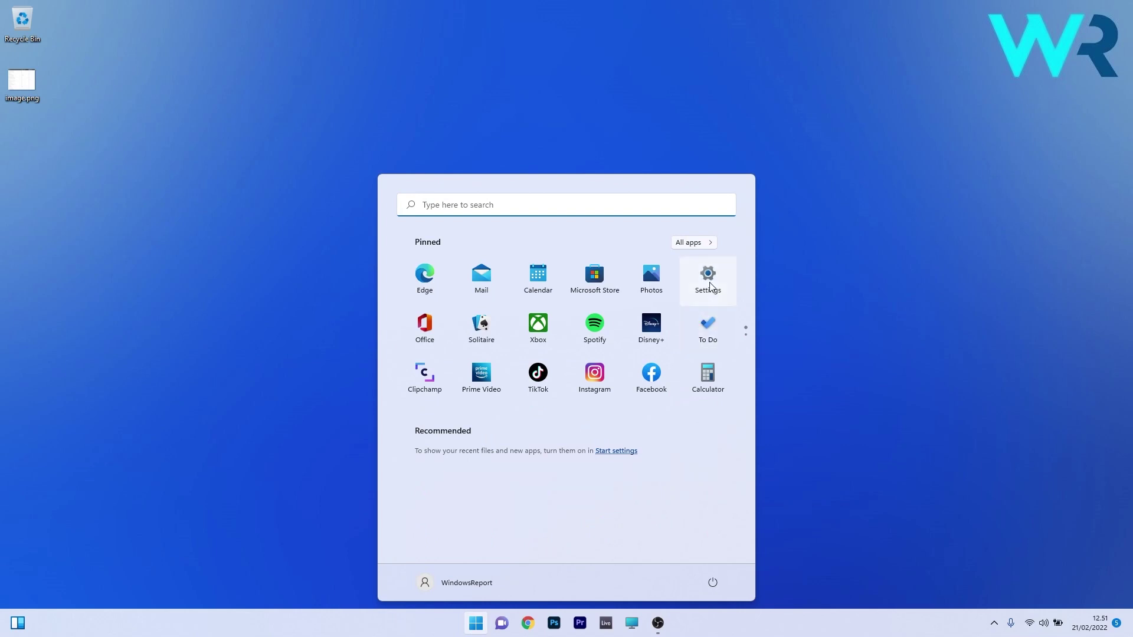
click(709, 276)
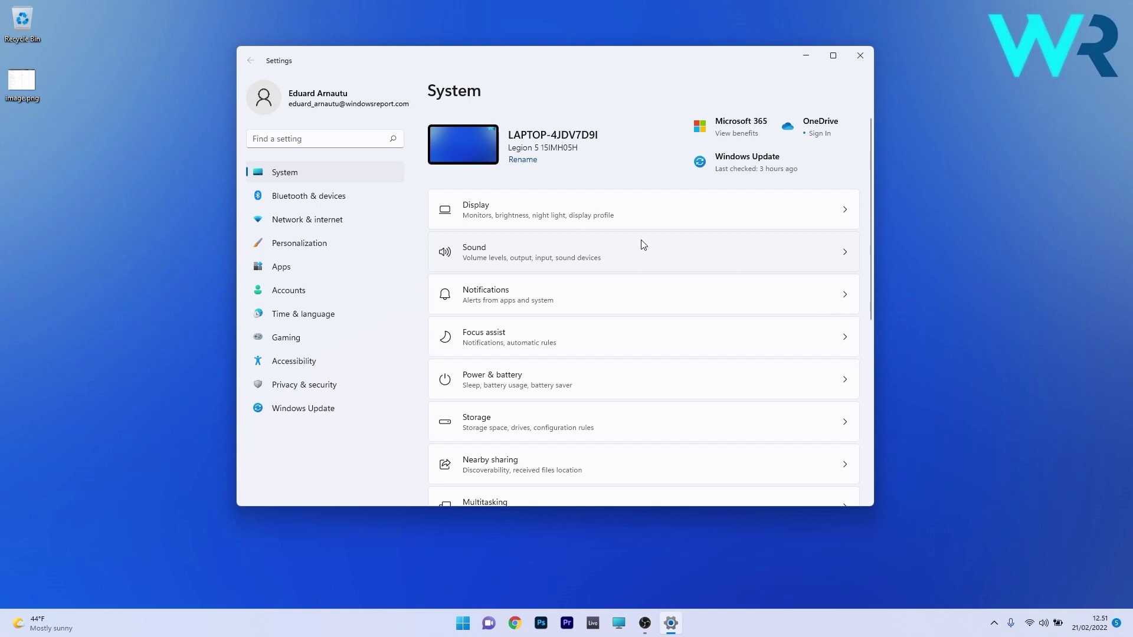
scroll(642, 248, down, 5)
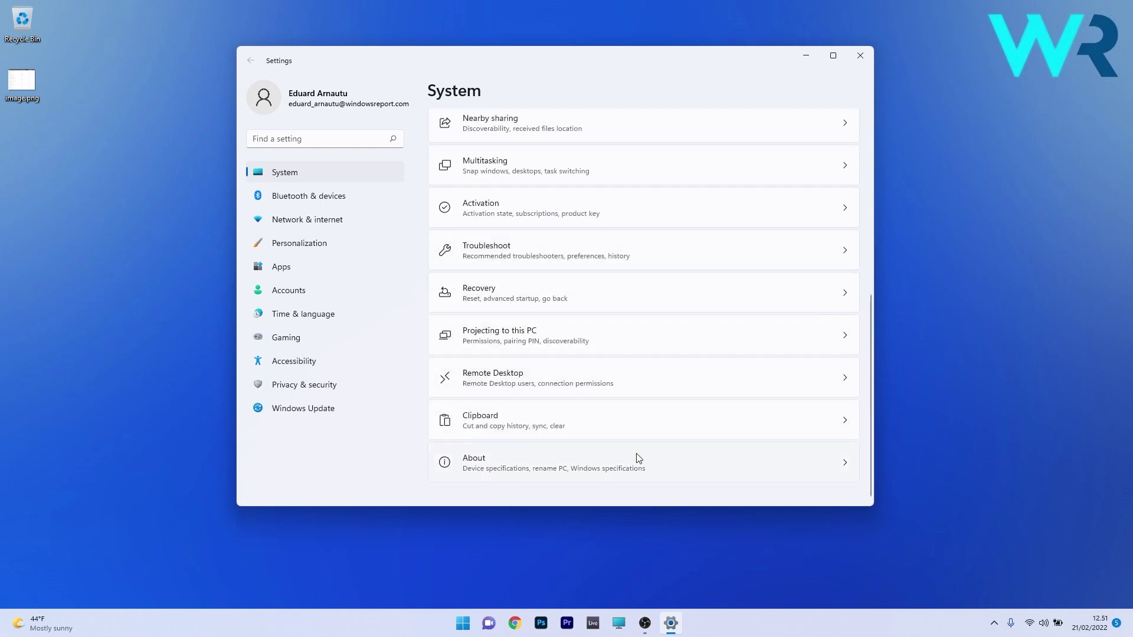
click(741, 464)
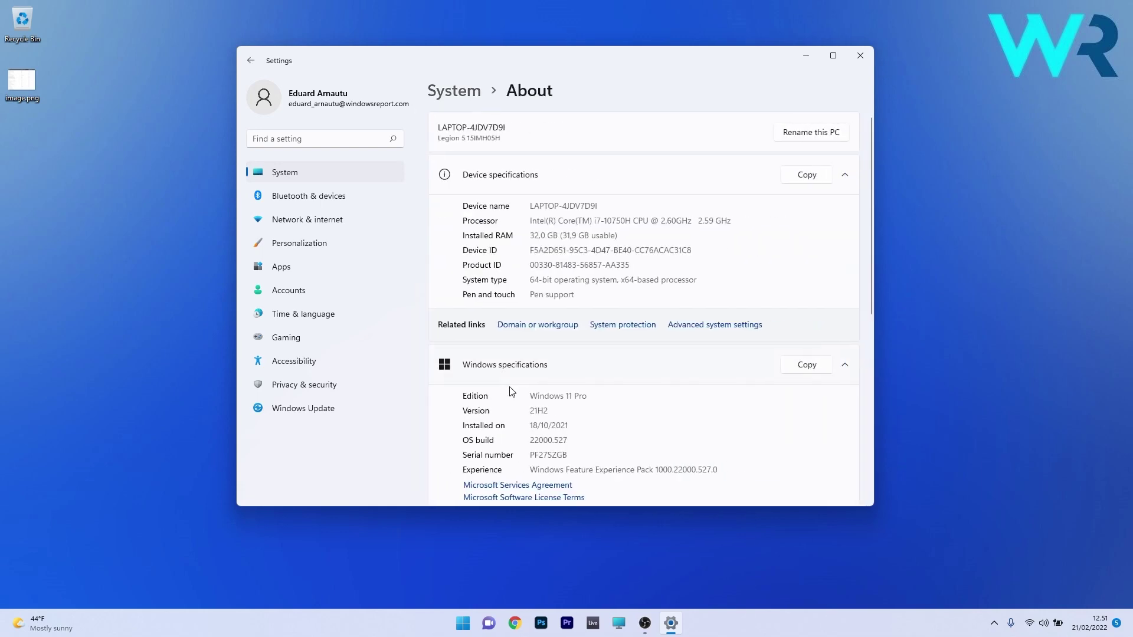